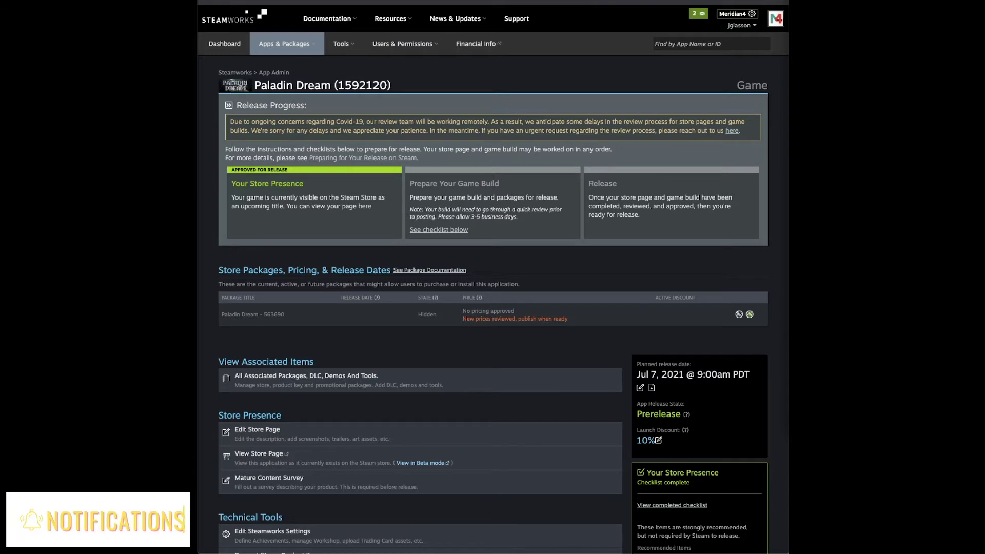
Step: Open Paladin Dream's store page editor at its Special Settings tab in Steamworks
click(398, 427)
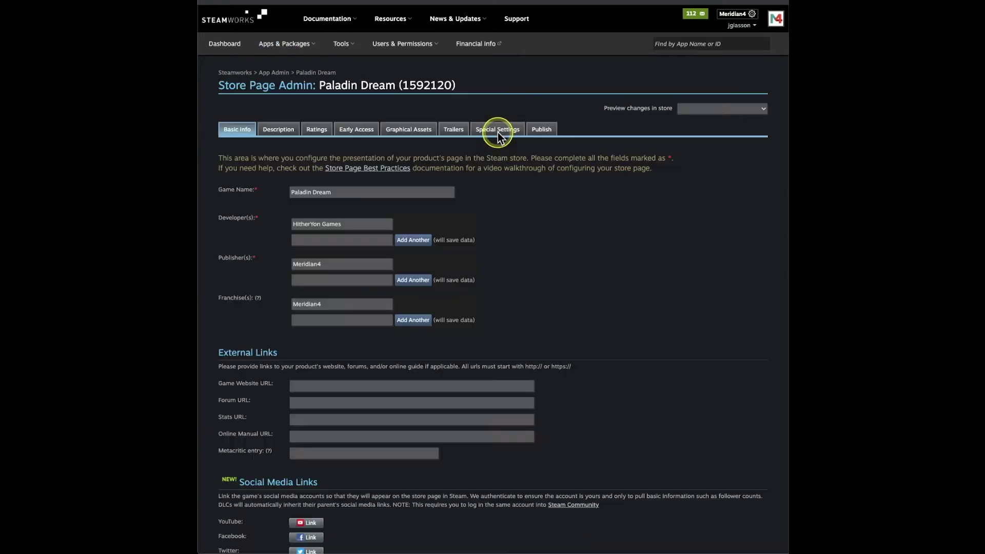
click(491, 131)
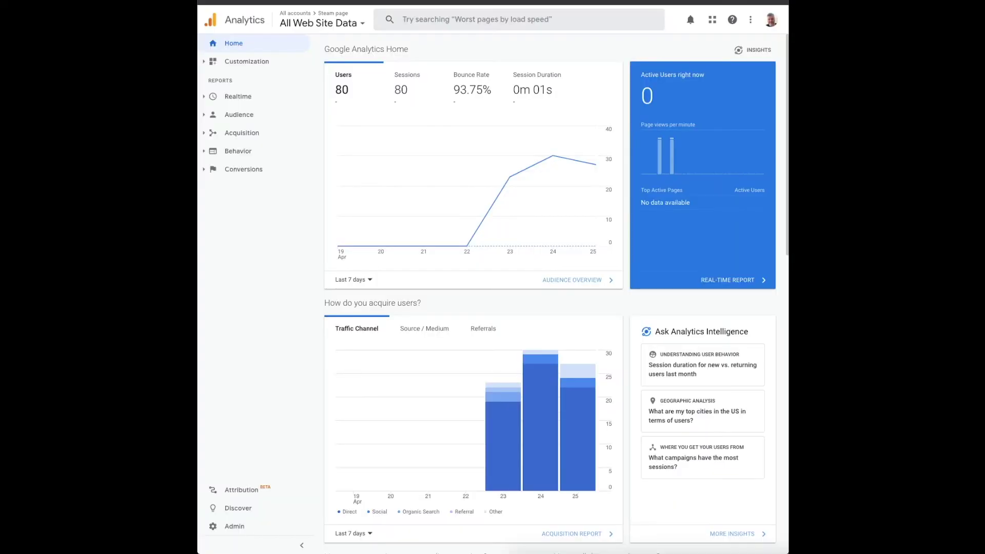
Step: From Admin, create a new Analytics account named 'Test' and continue to property setup
click(235, 529)
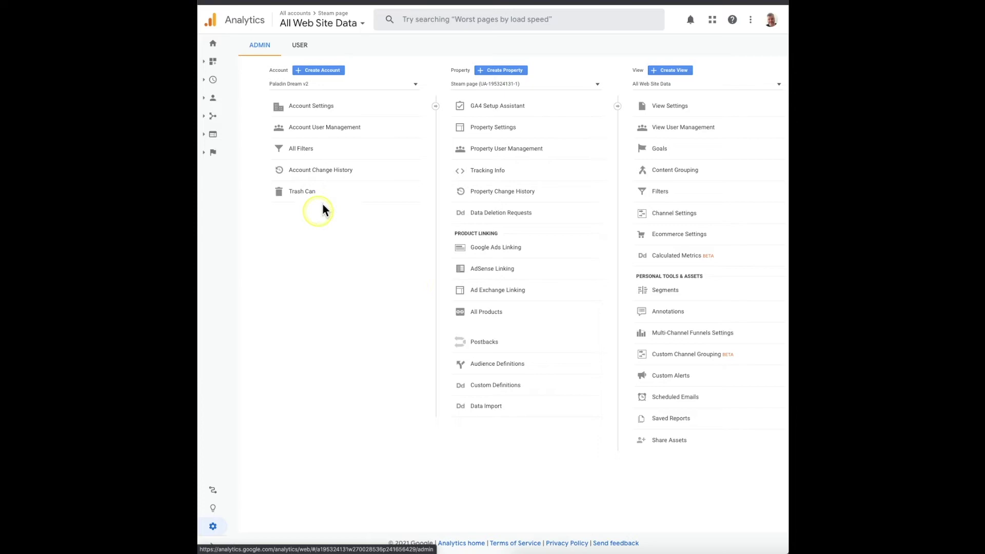
click(328, 70)
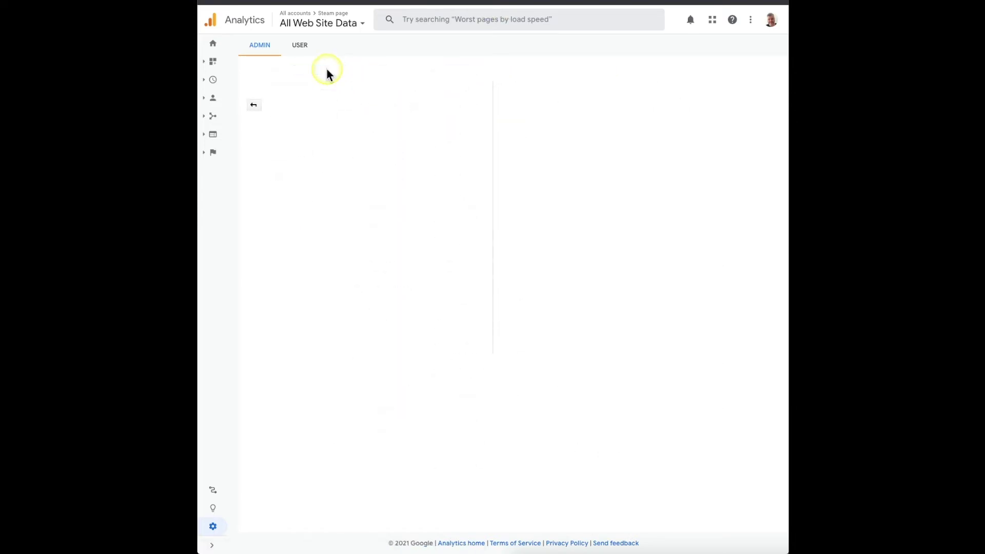
click(349, 165)
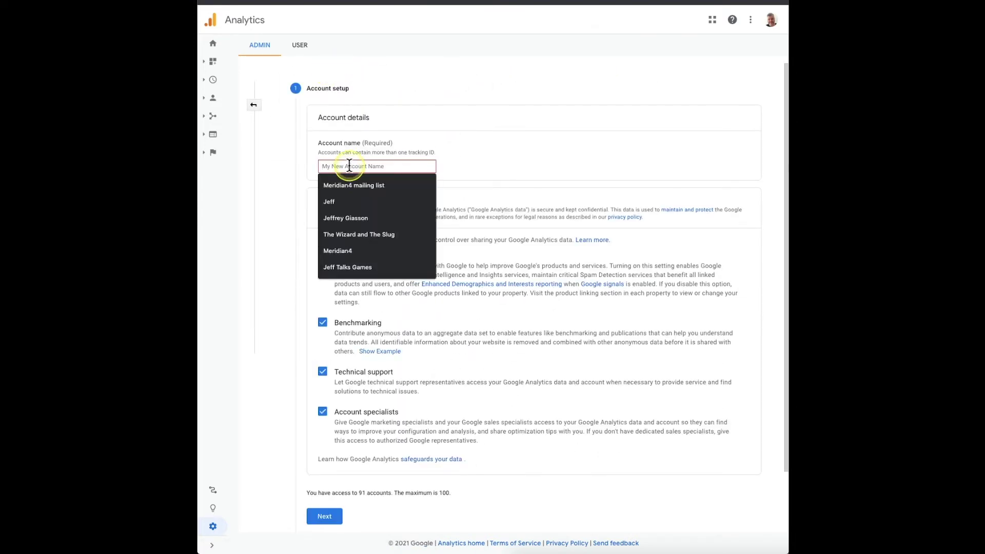
text(Test)
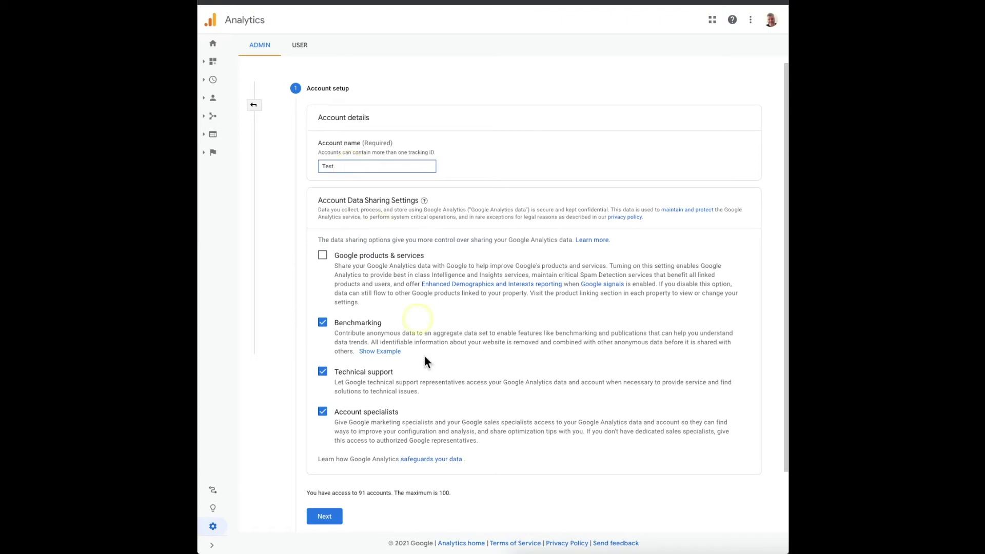
click(334, 520)
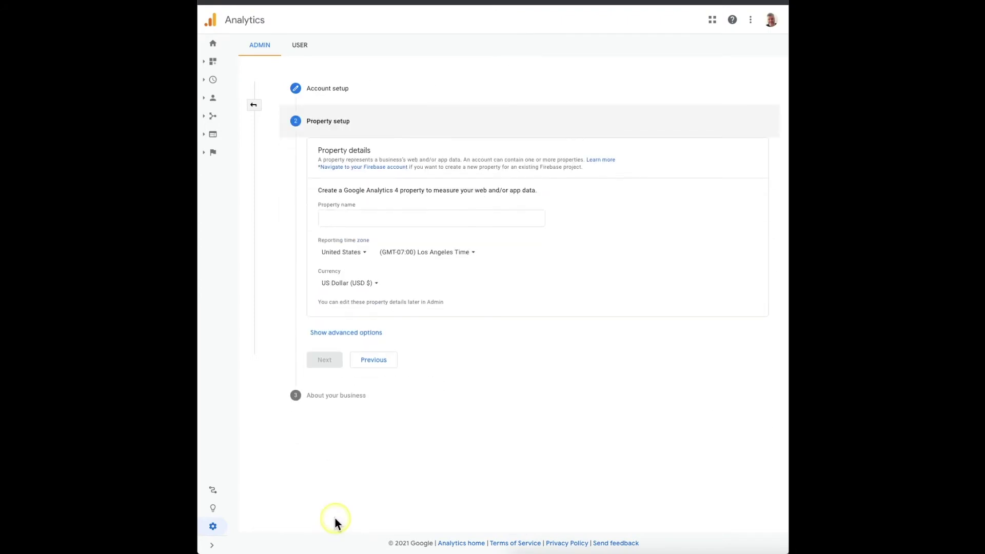
Step: Name the new property 'Test page 1'
click(395, 219)
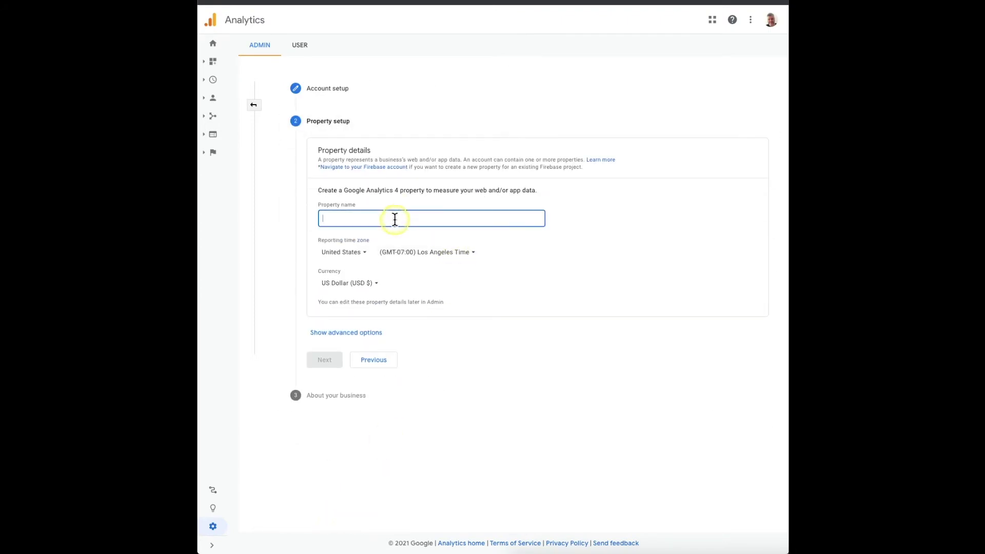
text(Test )
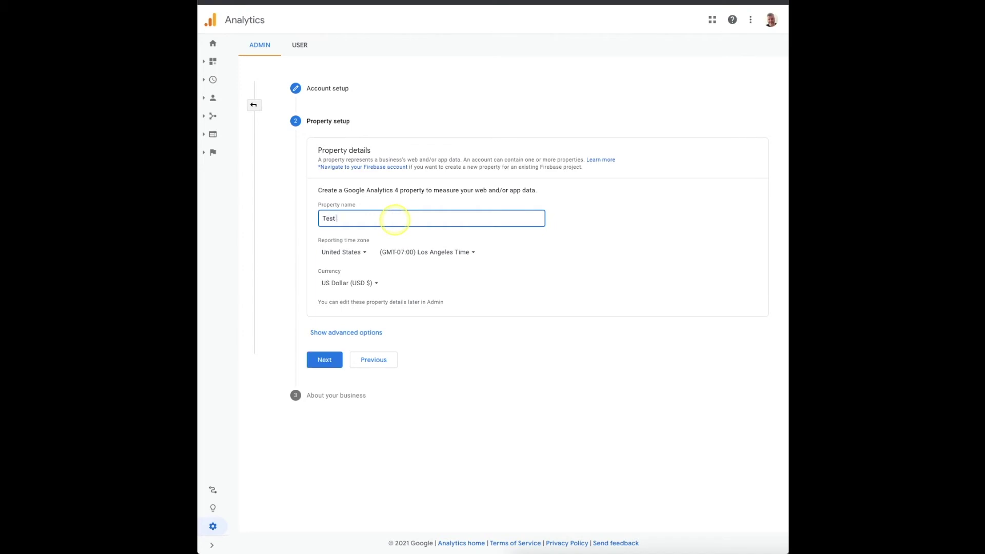
text(page 1)
click(324, 360)
Step: Turn on Universal Analytics under advanced options and choose a Universal Analytics property only
click(366, 336)
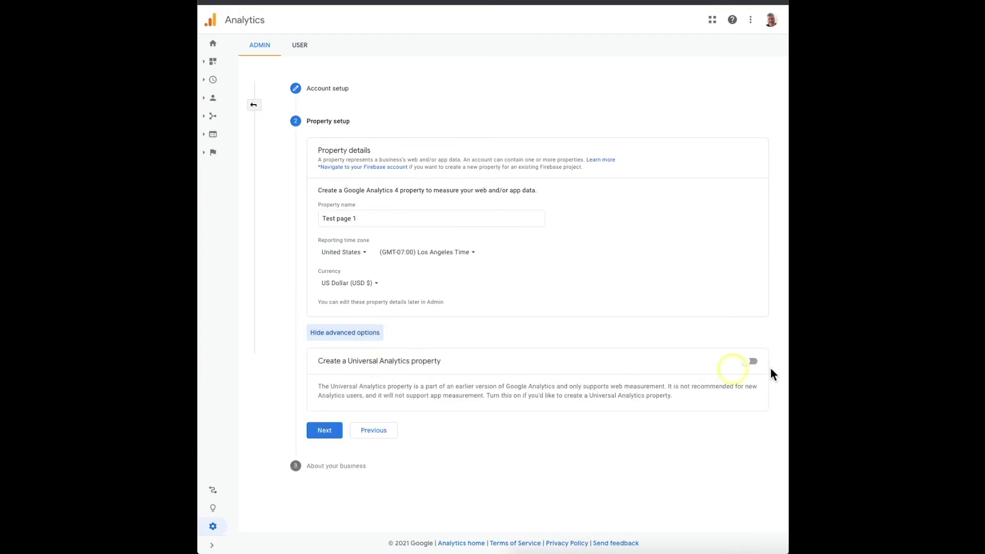
click(751, 362)
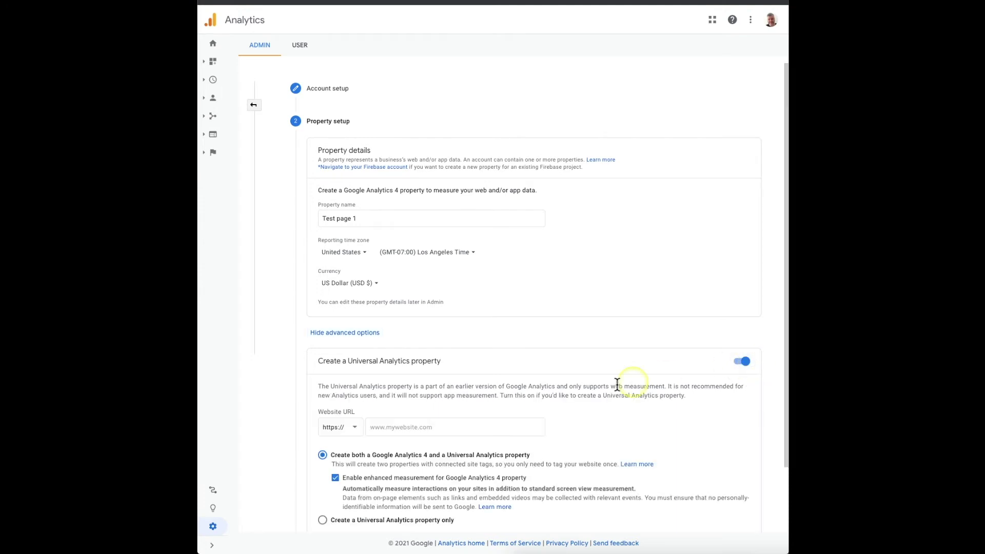
scroll(589, 391, down, 1)
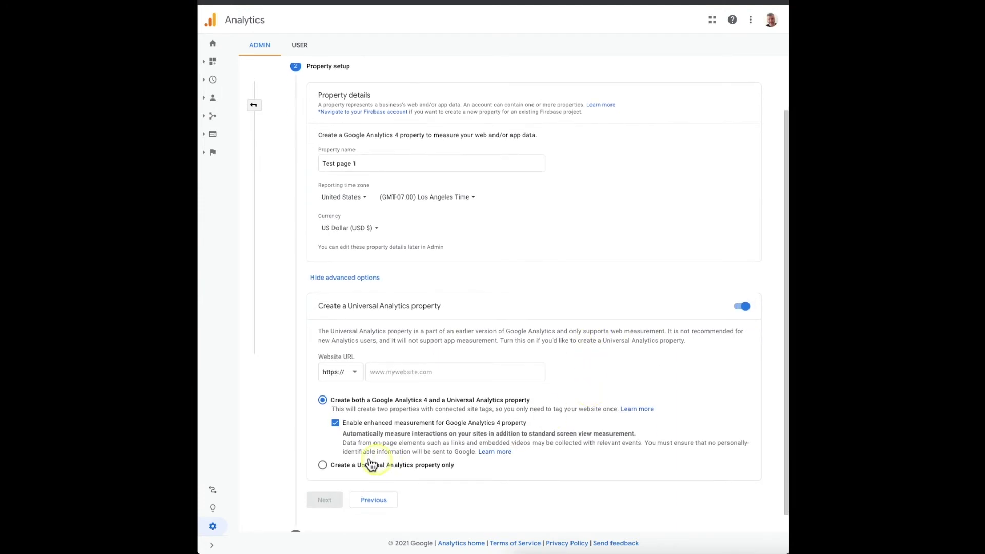
click(324, 467)
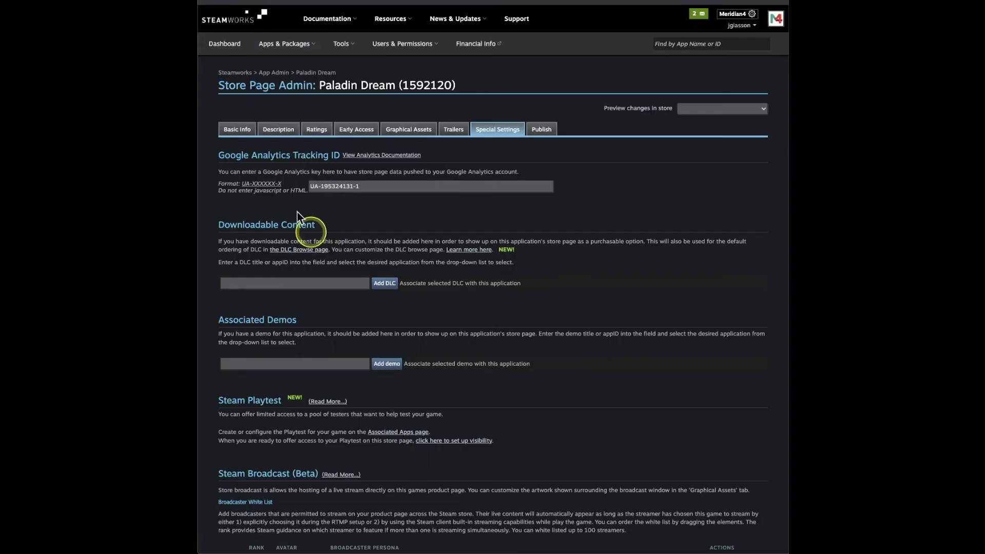
Step: Enter the Paladin Dream Steam store URL as the property's website URL
triple_click(341, 186)
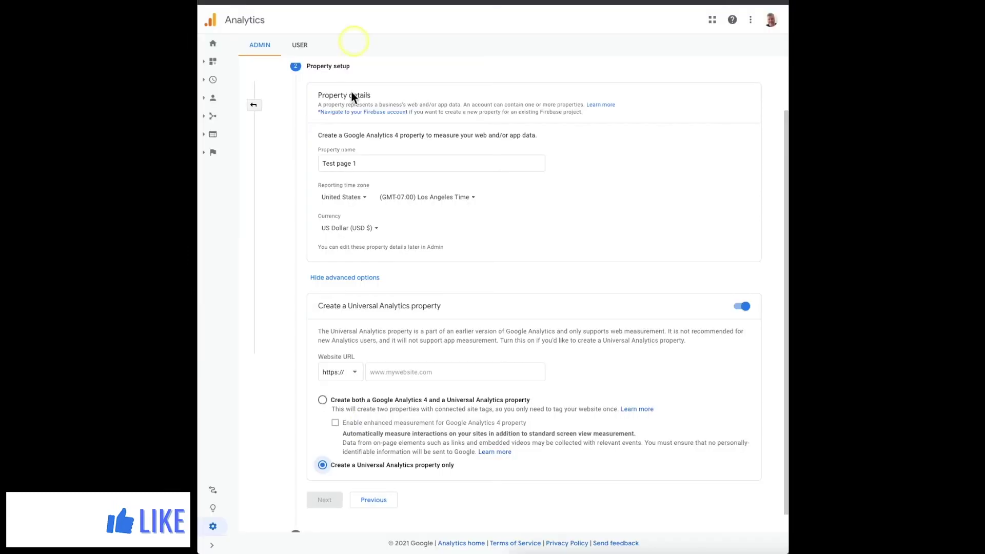
click(395, 385)
text(//store.steampowered.com/app/1592120/Paladin_Dream/)
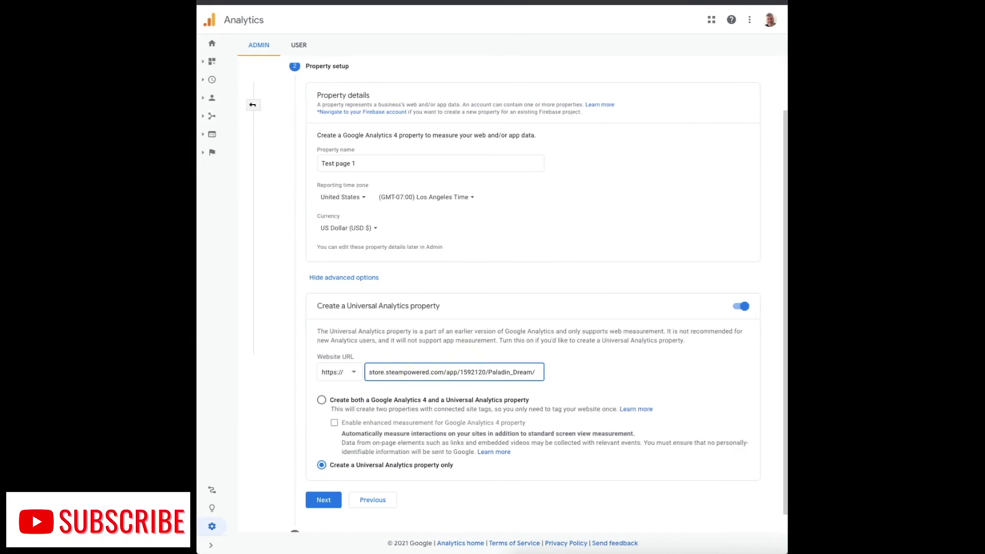
Step: Set business info to Games, Small, with engagement, ad-cost and conversion goals, then create the account
click(324, 499)
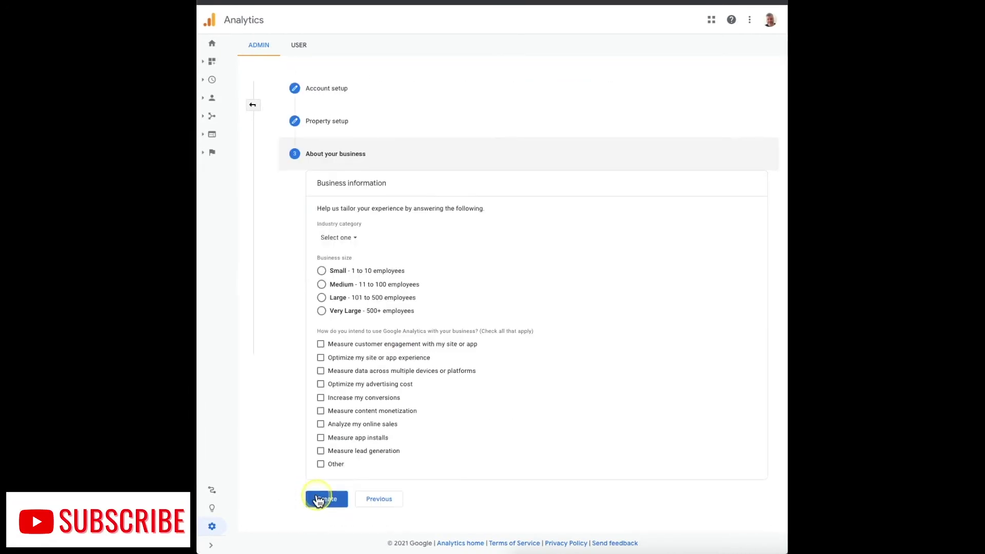
click(367, 238)
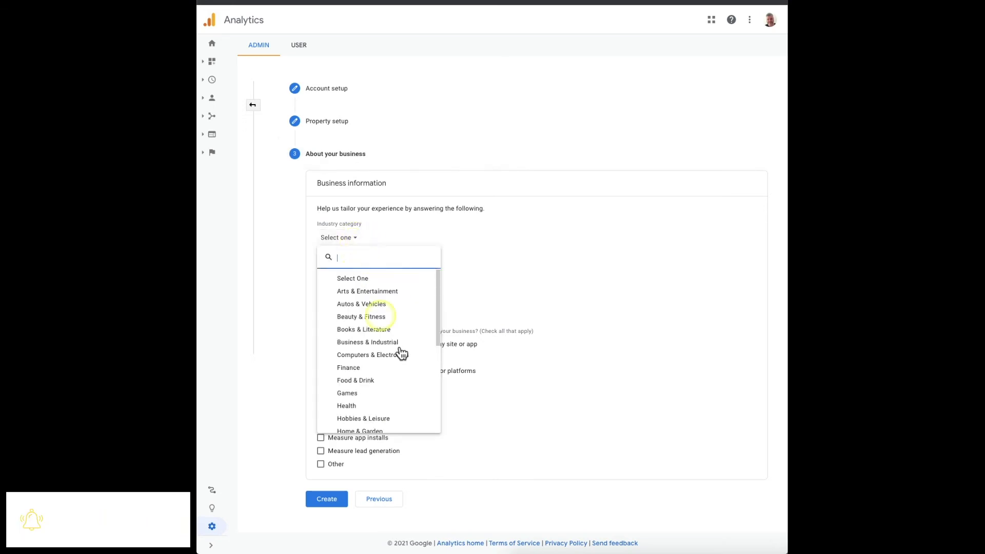
click(380, 393)
click(346, 273)
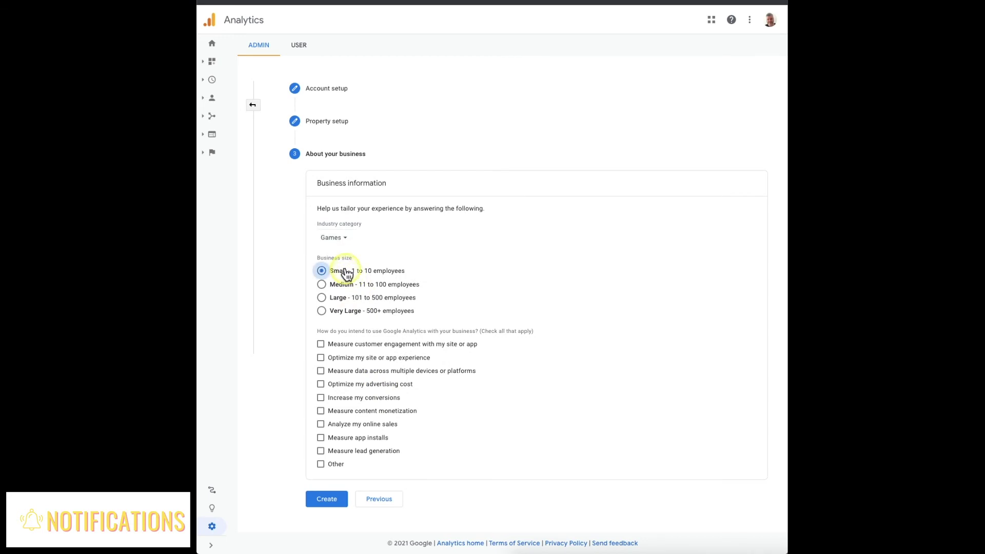
click(352, 345)
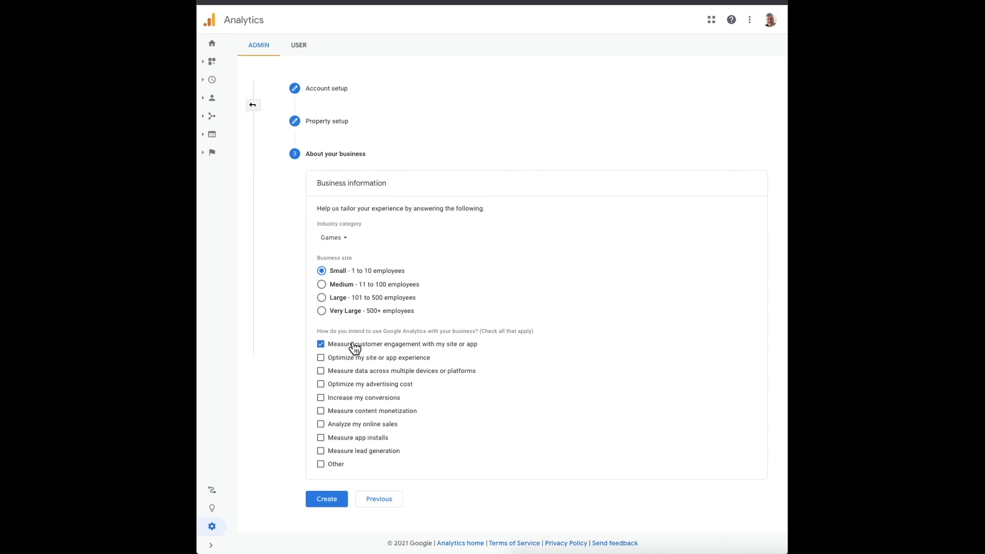
click(343, 384)
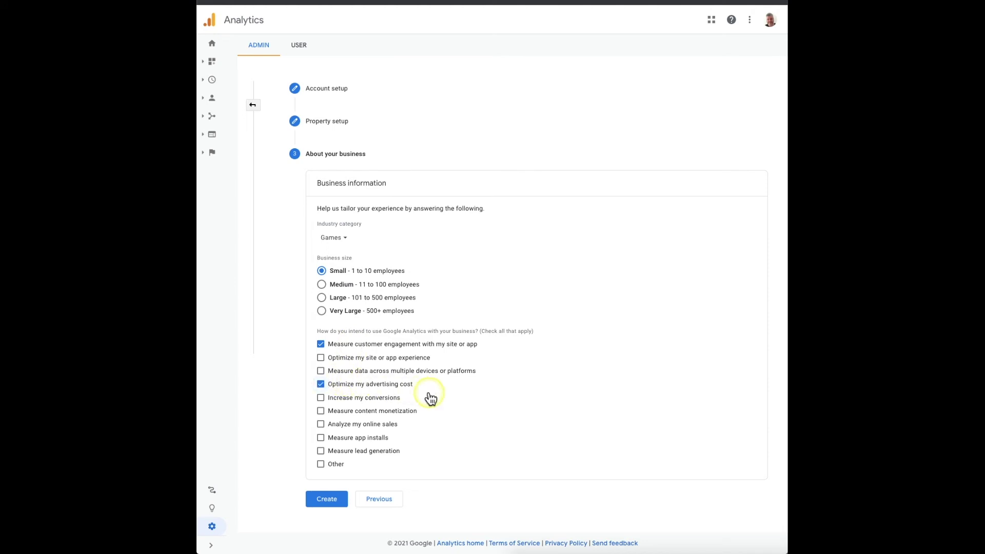
click(373, 399)
click(343, 501)
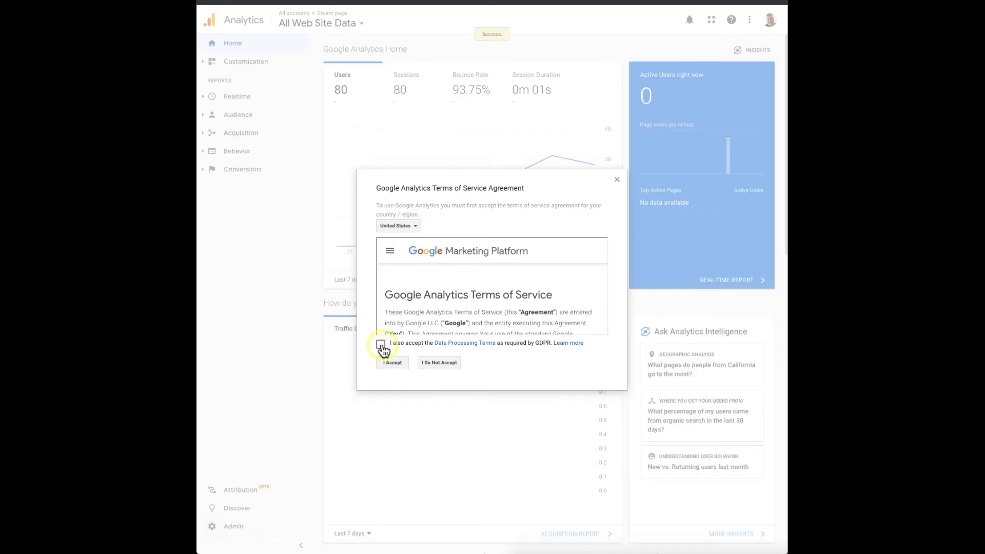
Step: Accept the terms and Data Processing Terms, copy the new UA tracking ID, and return to Steamworks
click(380, 345)
click(390, 363)
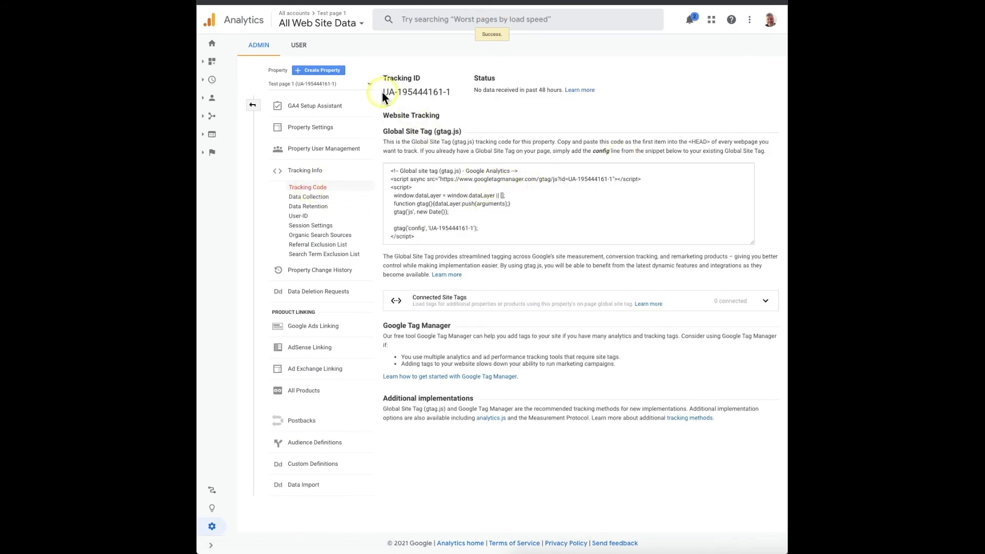
mouse_move(380, 93)
mouse_down()
mouse_move(455, 94)
mouse_move(382, 92)
mouse_up()
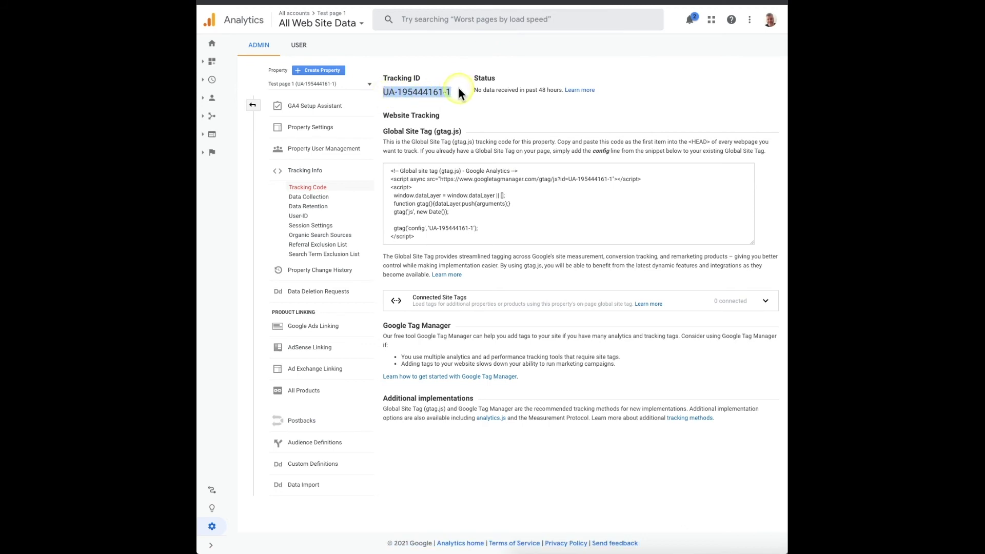
key(ctrl+Tab)
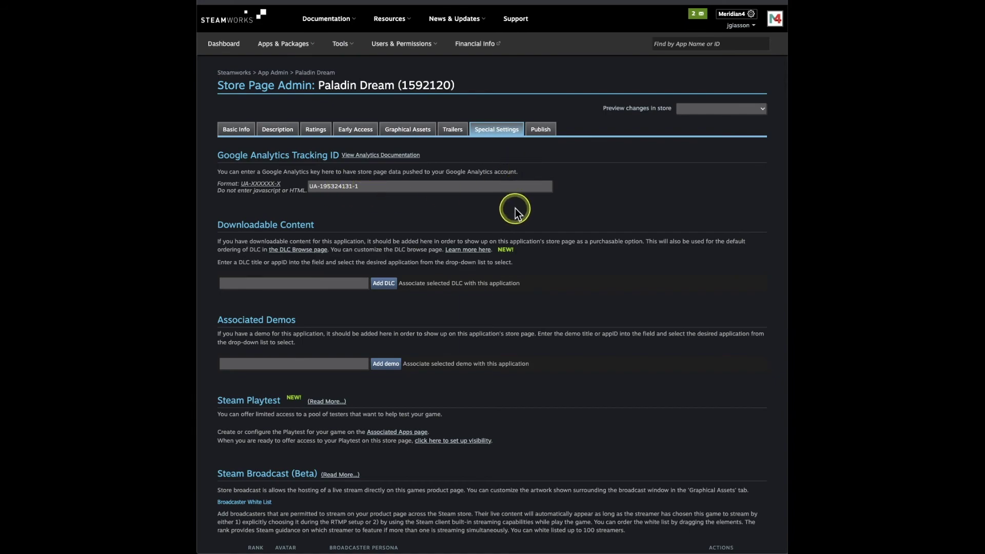
Step: Save Paladin Dream's Special Settings page in Steamworks
scroll(514, 208, down, 10)
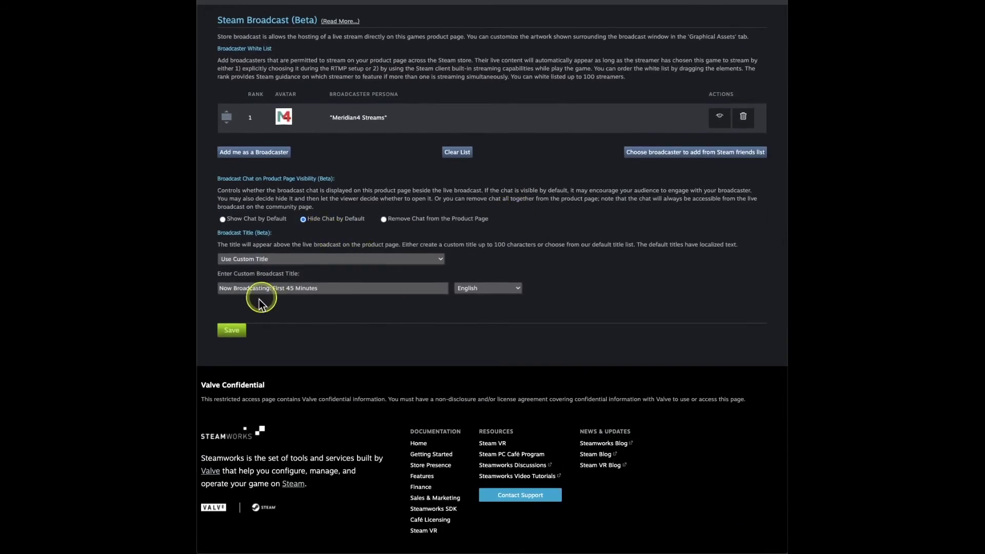
click(231, 330)
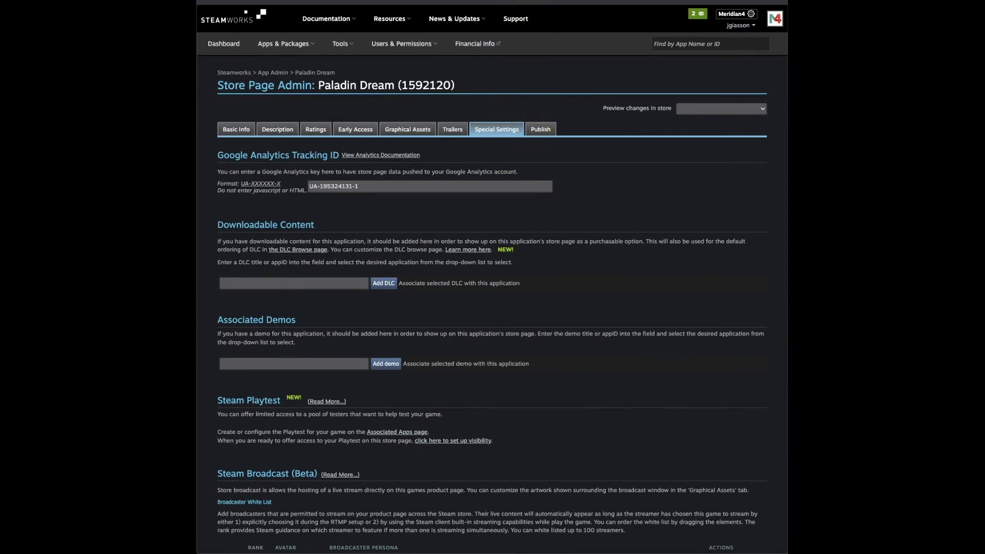
Step: Return to the Google Analytics tracking code page showing Test page 1's UA tracking ID
click(288, 1)
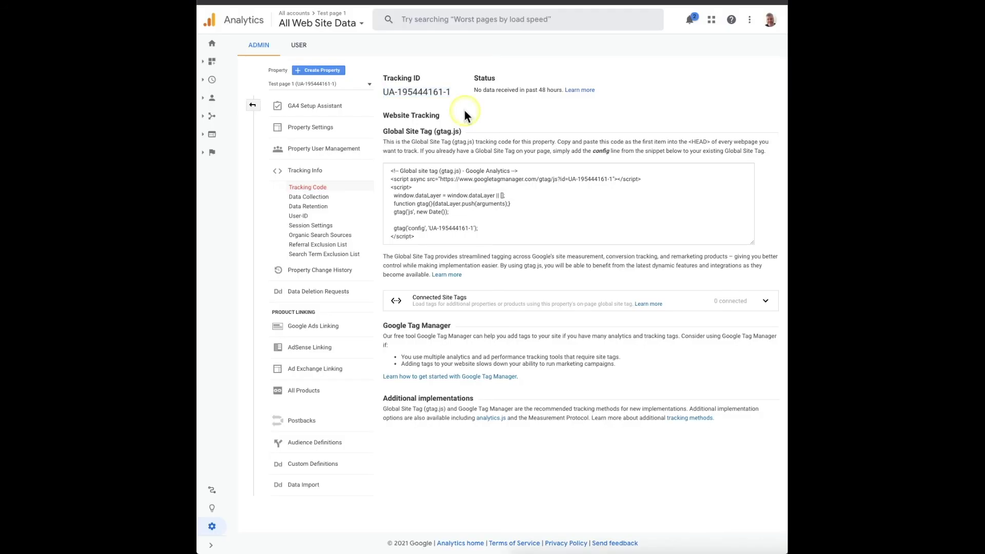